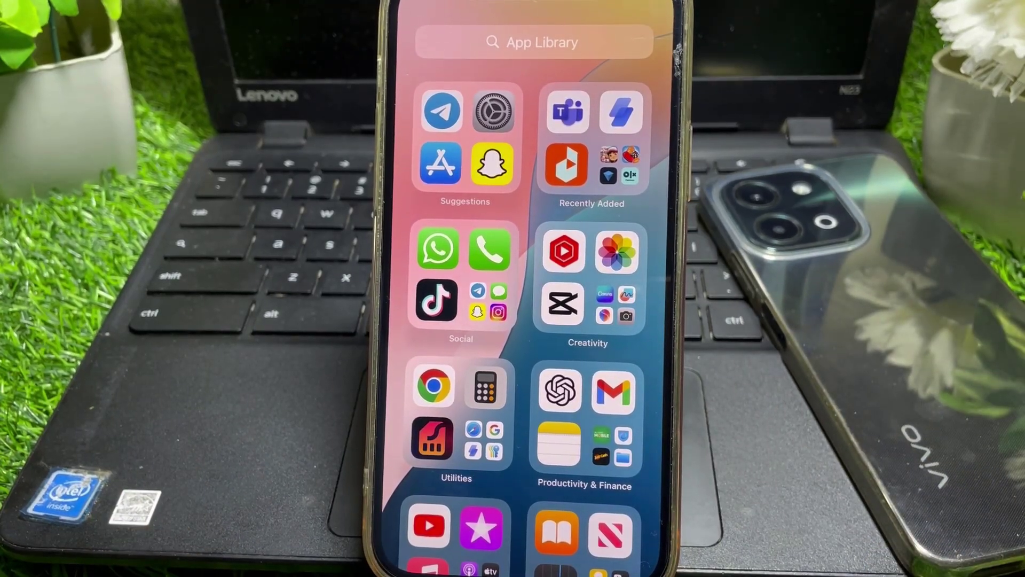
Browse the App Library and home pages, peek at Teams' quick-action menu, then return to page one.
drag(493, 344, 641, 344)
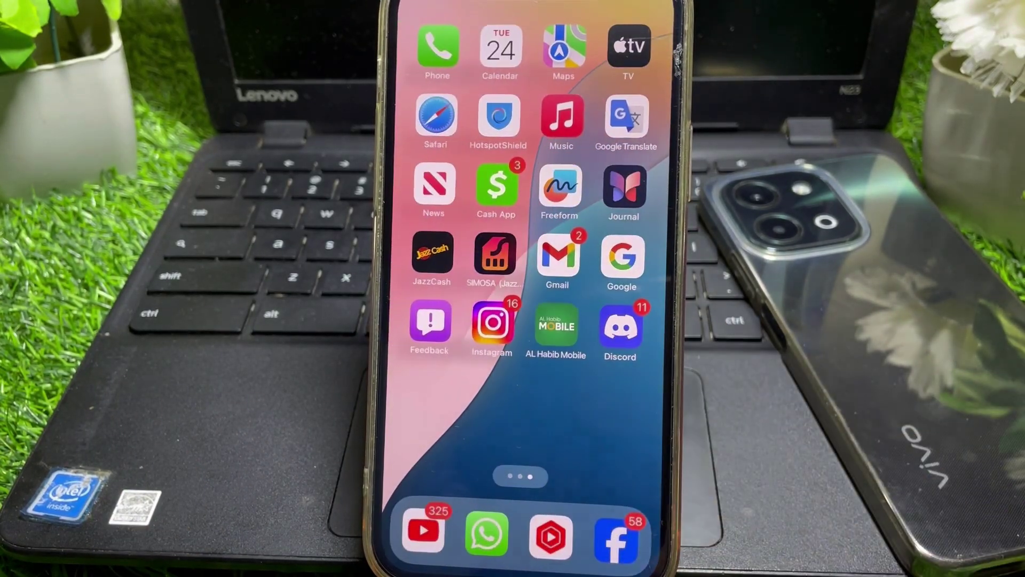
mouse_move(608, 396)
mouse_down()
mouse_move(512, 393)
mouse_move(625, 383)
mouse_move(544, 401)
mouse_up()
click(567, 111)
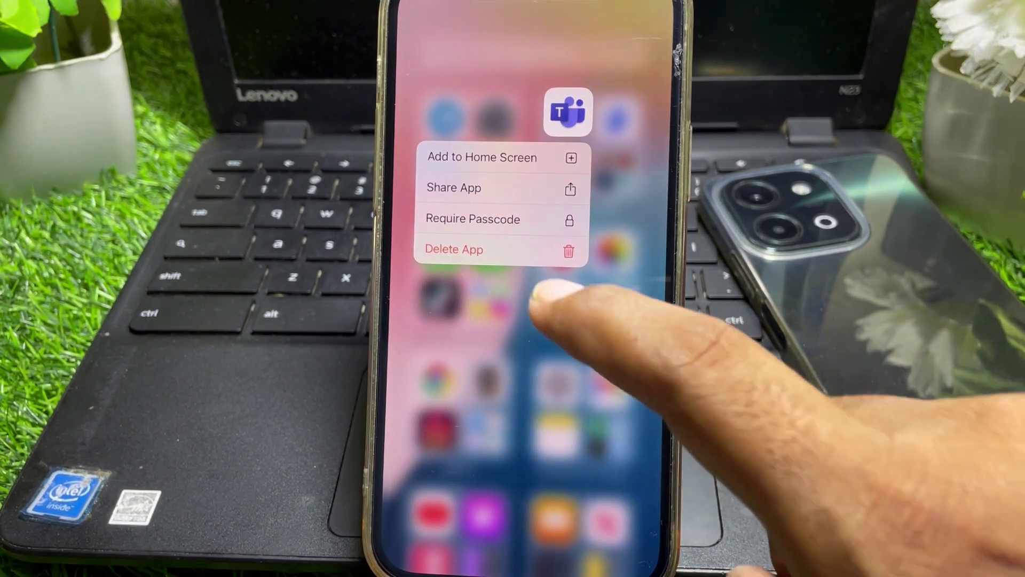
click(553, 342)
drag(552, 344, 630, 389)
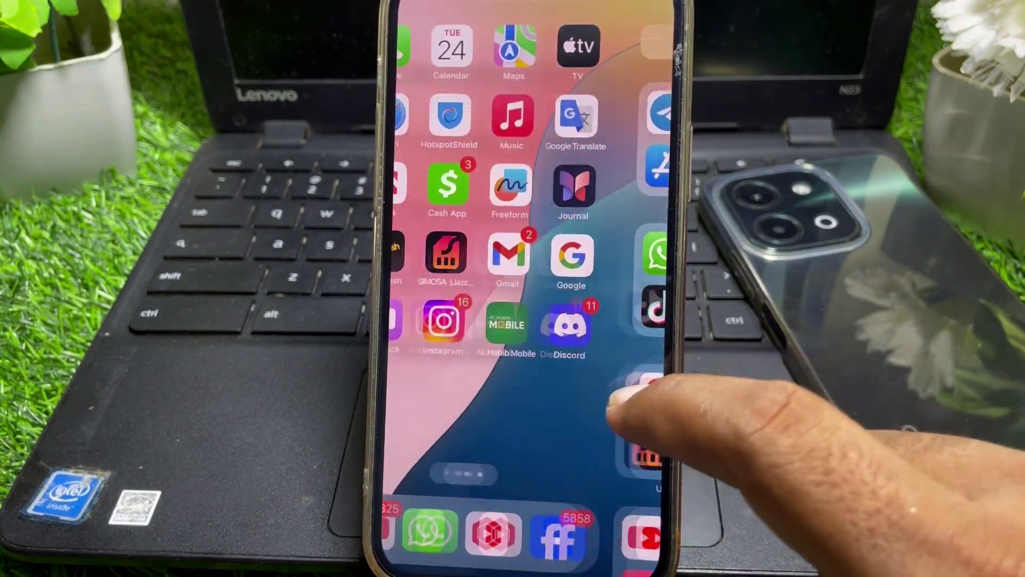
drag(527, 378, 629, 270)
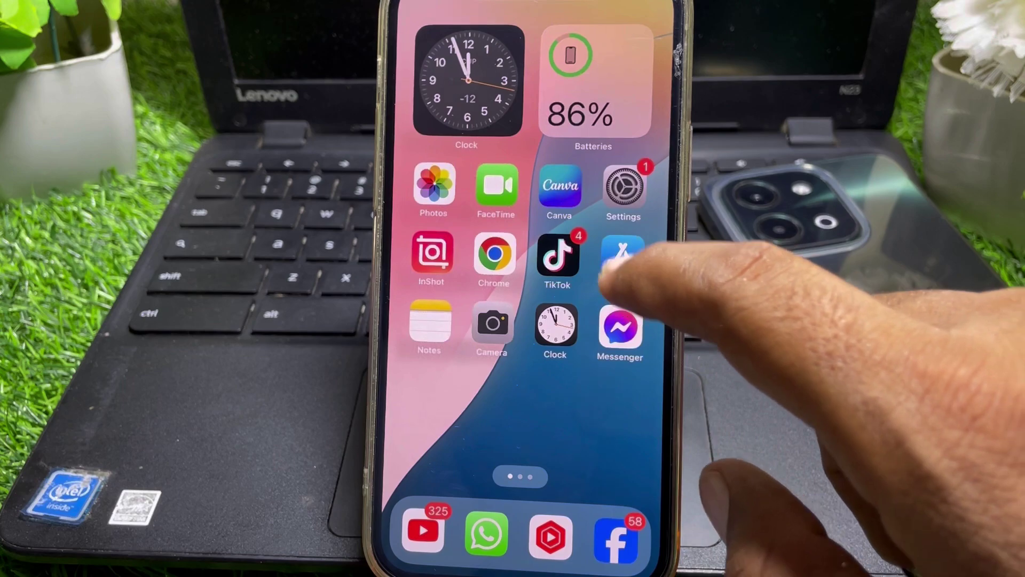
Go to Settings > Apps > Teams to reach Teams' own settings page.
click(622, 178)
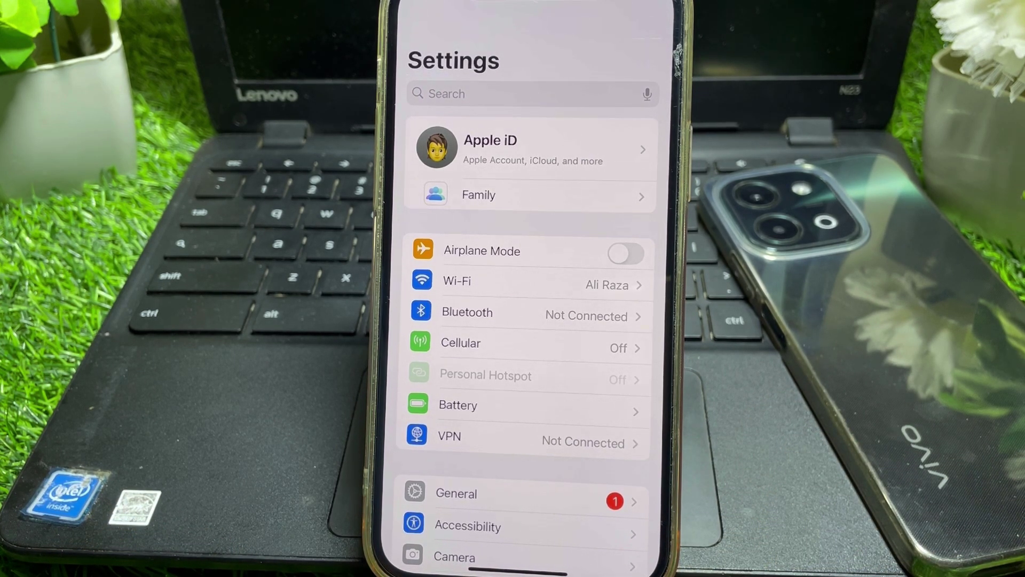
scroll(571, 458, down, 5)
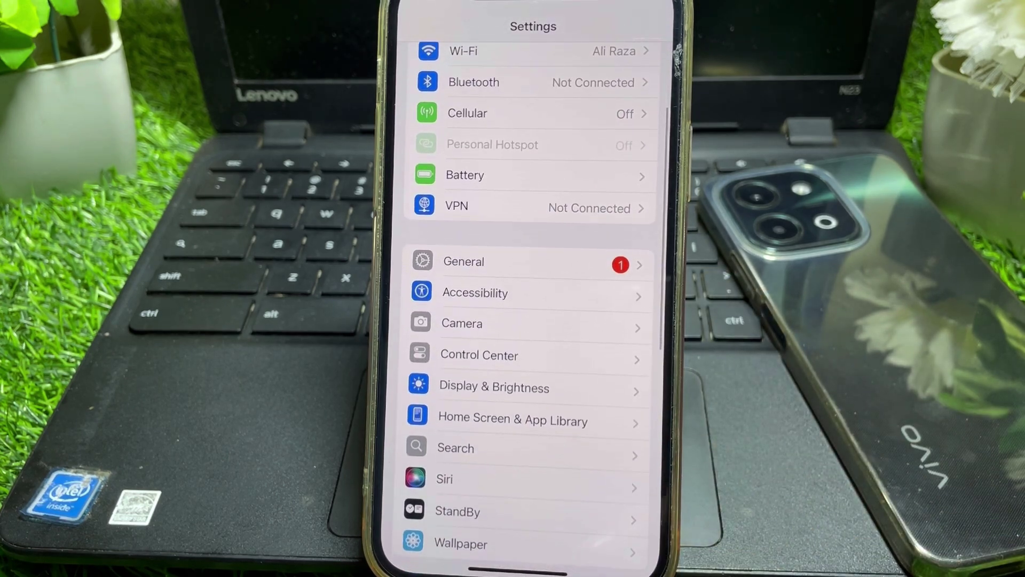
scroll(535, 433, down, 5)
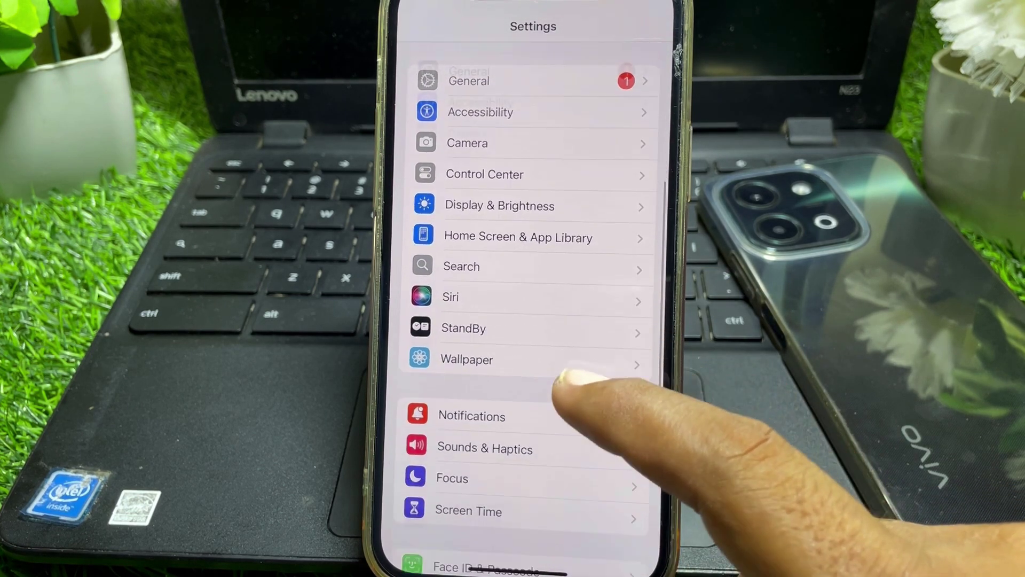
scroll(561, 433, down, 3)
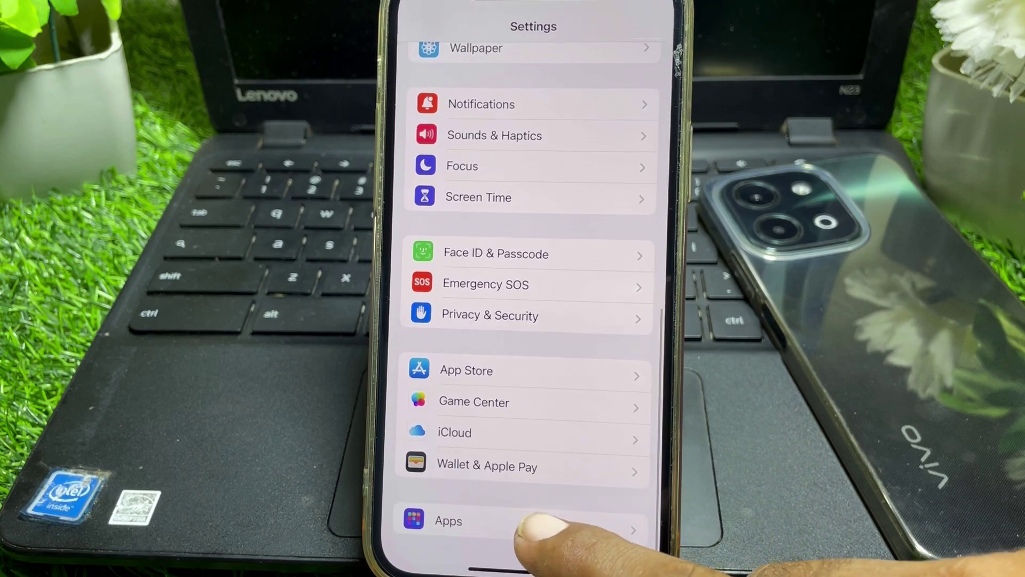
click(480, 513)
scroll(521, 212, down, 3)
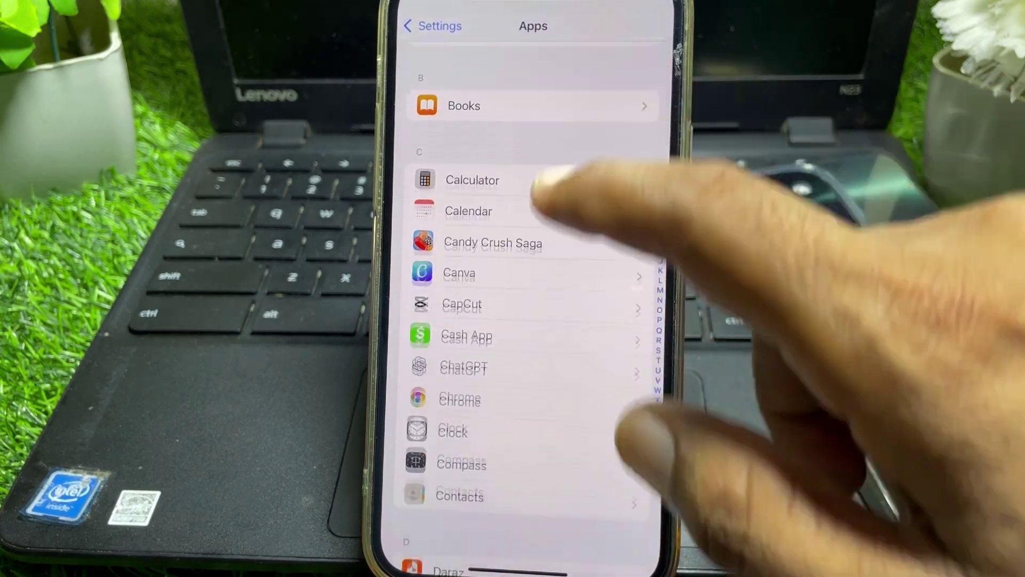
scroll(549, 432, down, 3)
scroll(561, 320, down, 2)
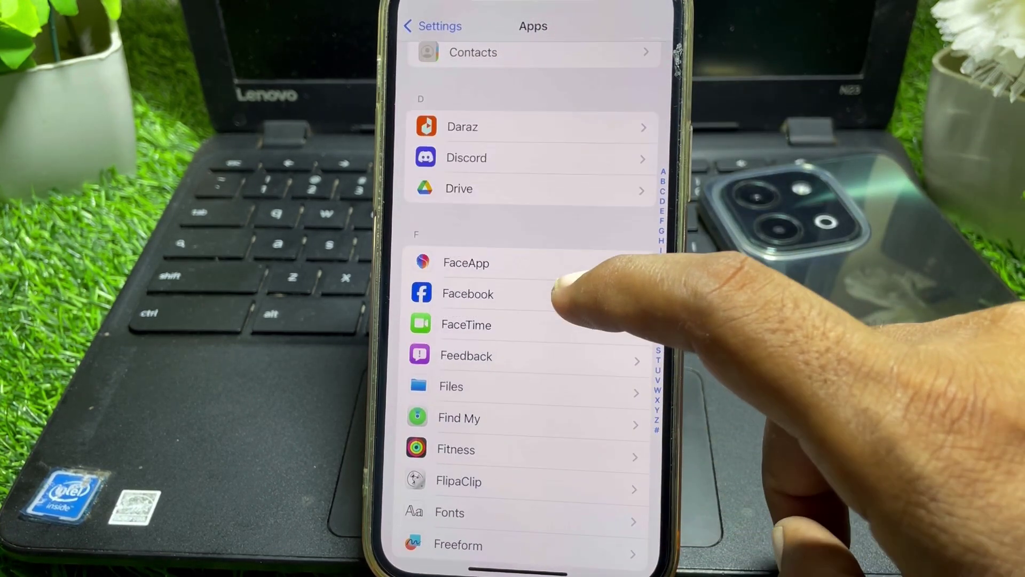
scroll(568, 337, down, 10)
click(561, 348)
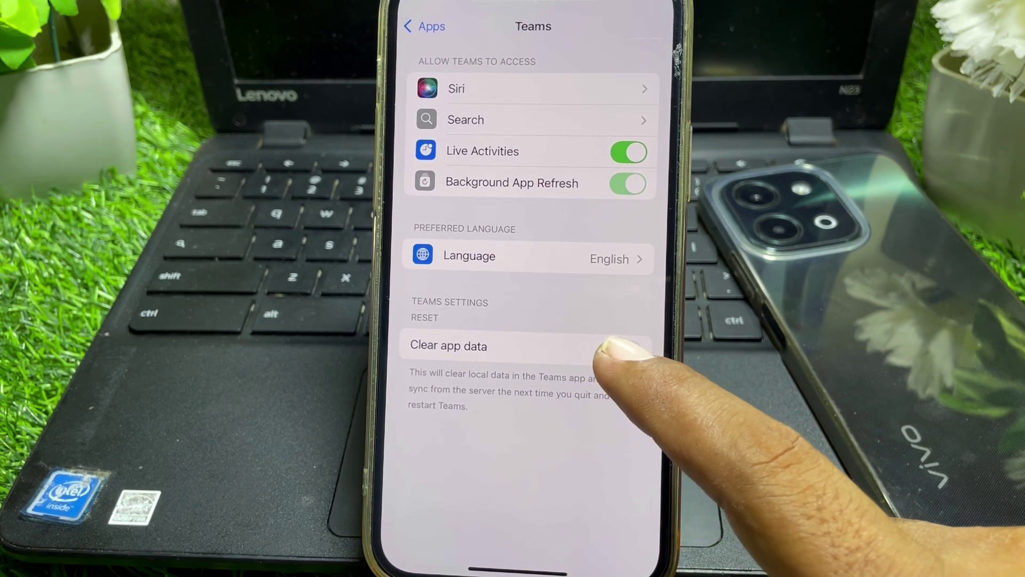
Switch on Teams' Clear app data, then go home via the app switcher and reopen Settings.
click(623, 352)
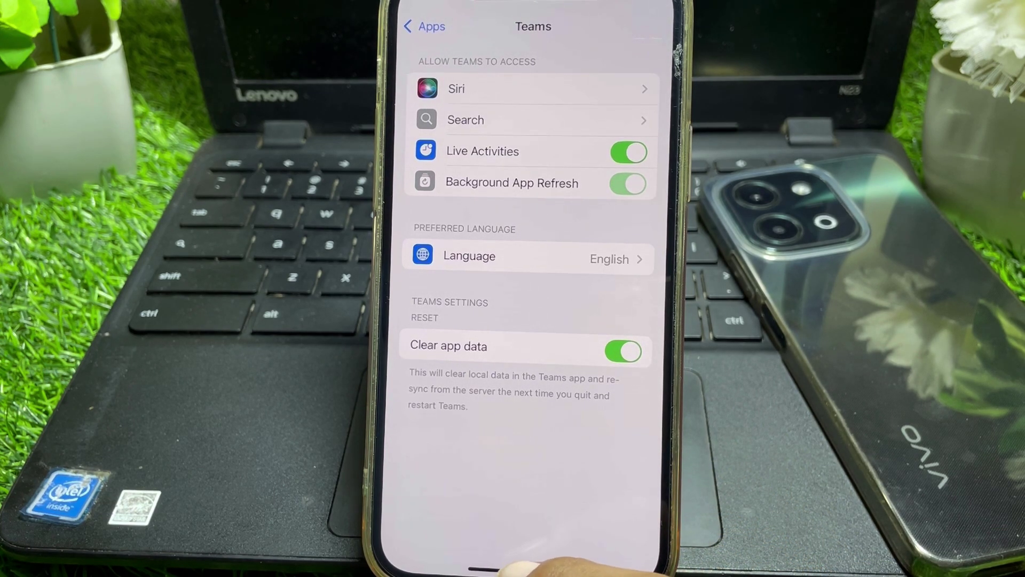
mouse_move(488, 570)
mouse_down()
mouse_move(549, 408)
mouse_move(607, 498)
mouse_up()
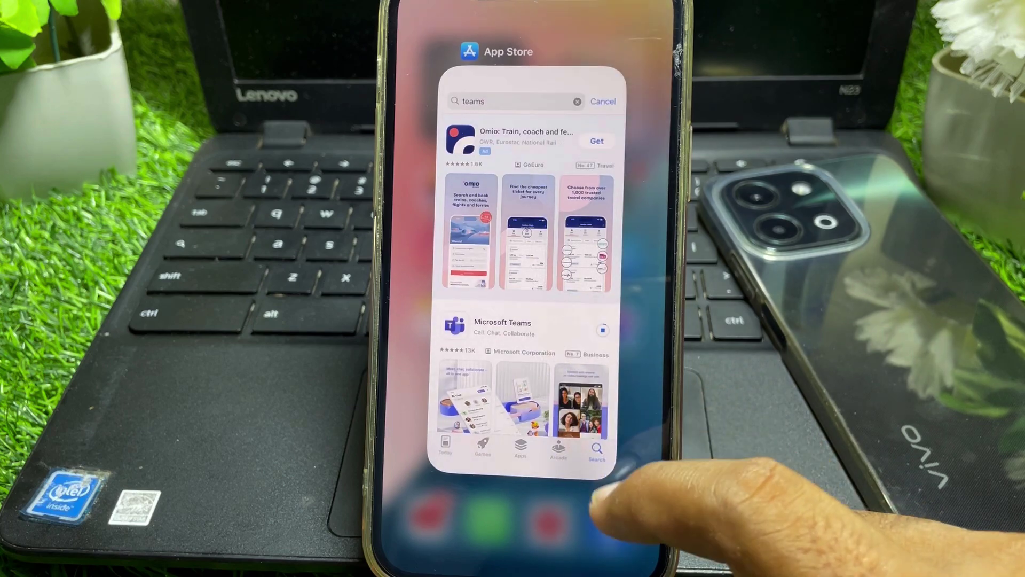
click(606, 500)
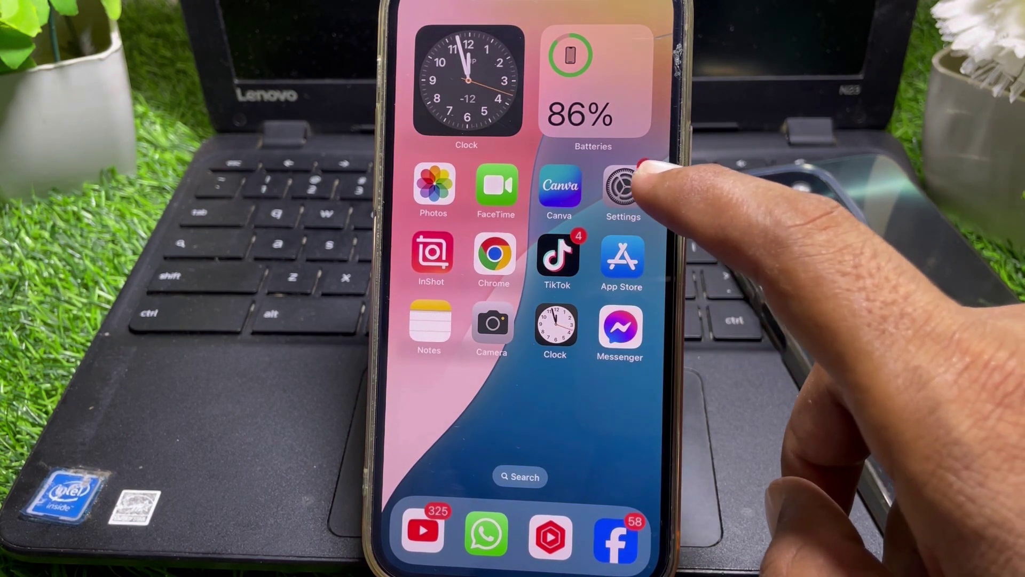
click(623, 185)
scroll(572, 446, down, 4)
View the Reset choices under General > Transfer or Reset iPhone without resetting, then back out.
click(541, 325)
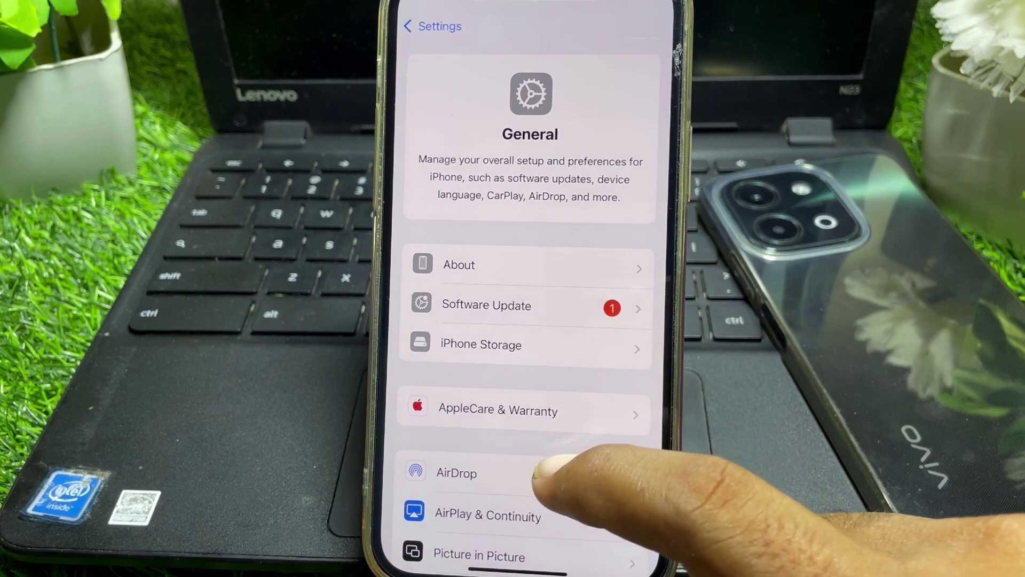
scroll(549, 485, down, 3)
scroll(584, 389, down, 1)
scroll(572, 377, down, 2)
scroll(584, 374, down, 1)
scroll(553, 473, down, 2)
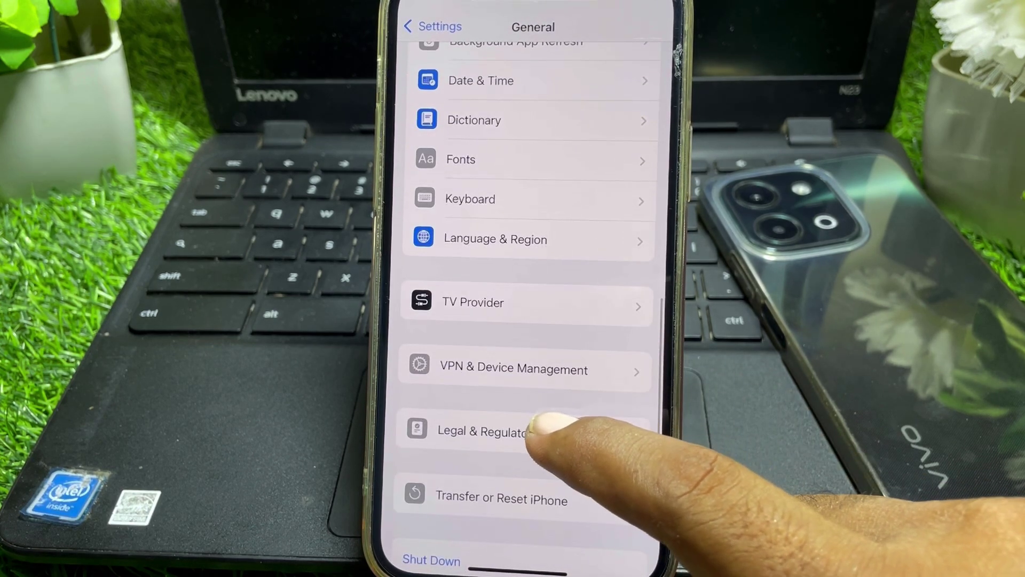
click(553, 429)
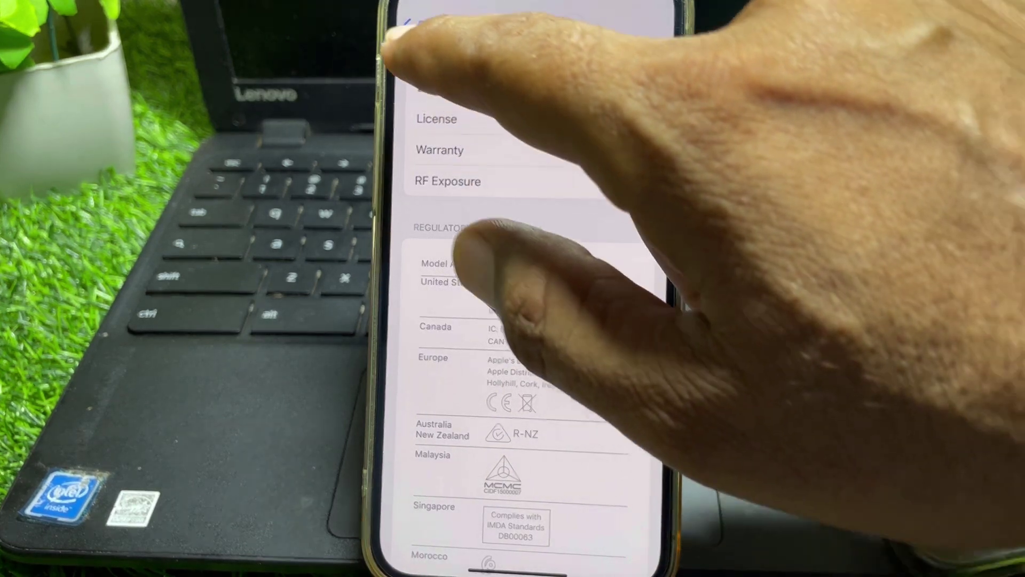
click(412, 25)
scroll(572, 344, down, 1)
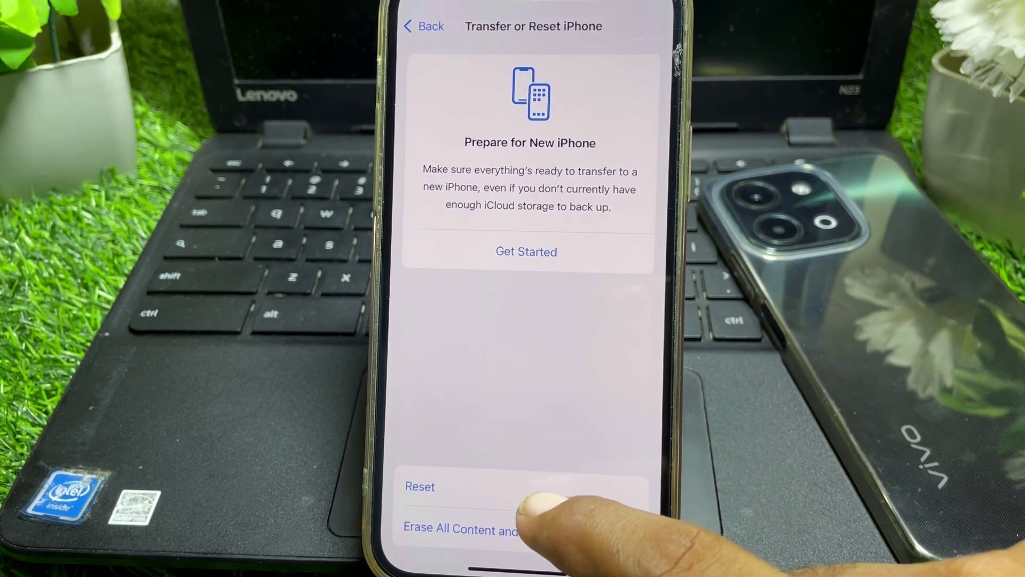
click(529, 486)
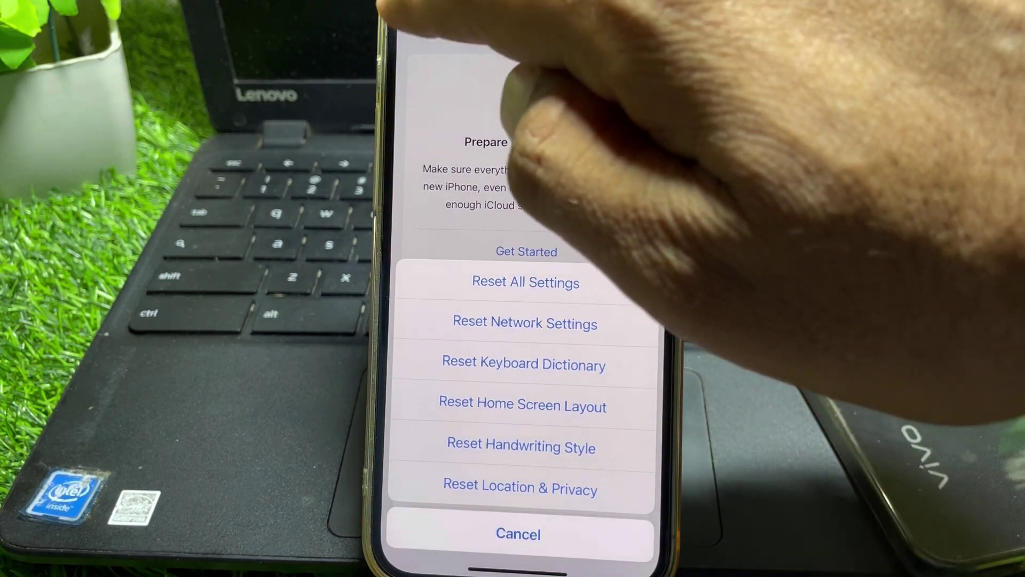
click(424, 49)
click(412, 26)
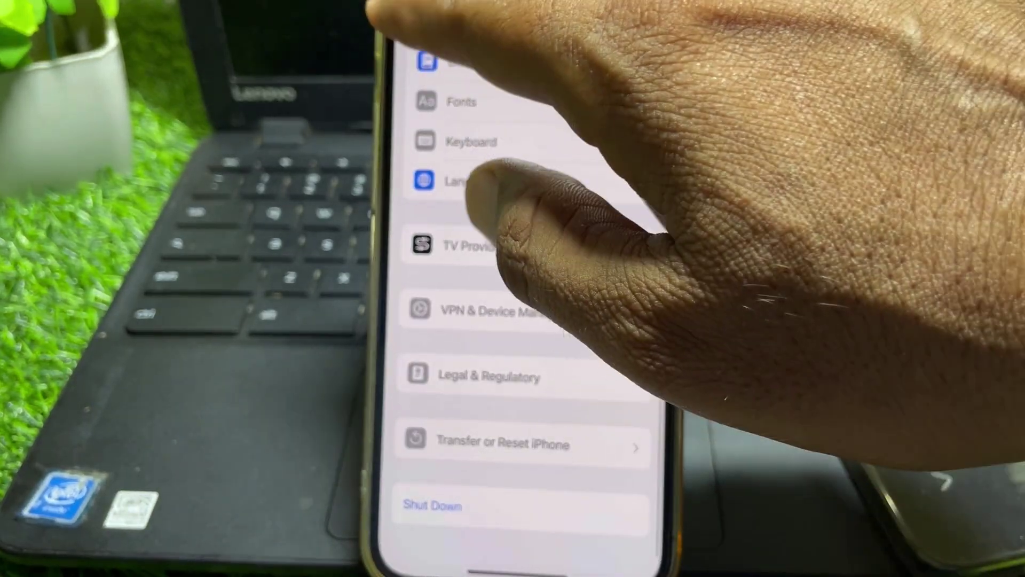
Offload Teams from General > iPhone Storage, then return to the home screen via the app switcher.
click(412, 26)
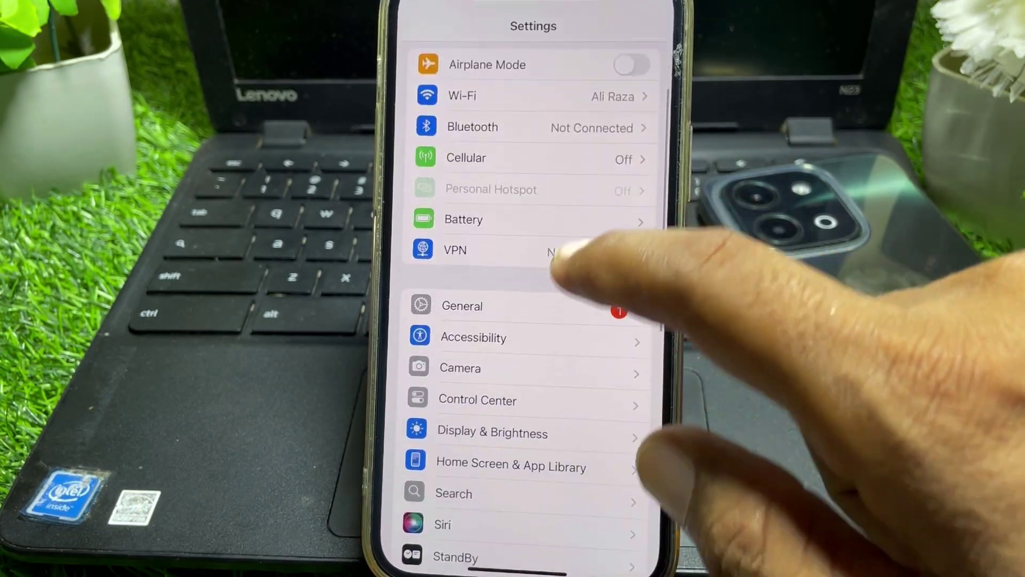
click(457, 304)
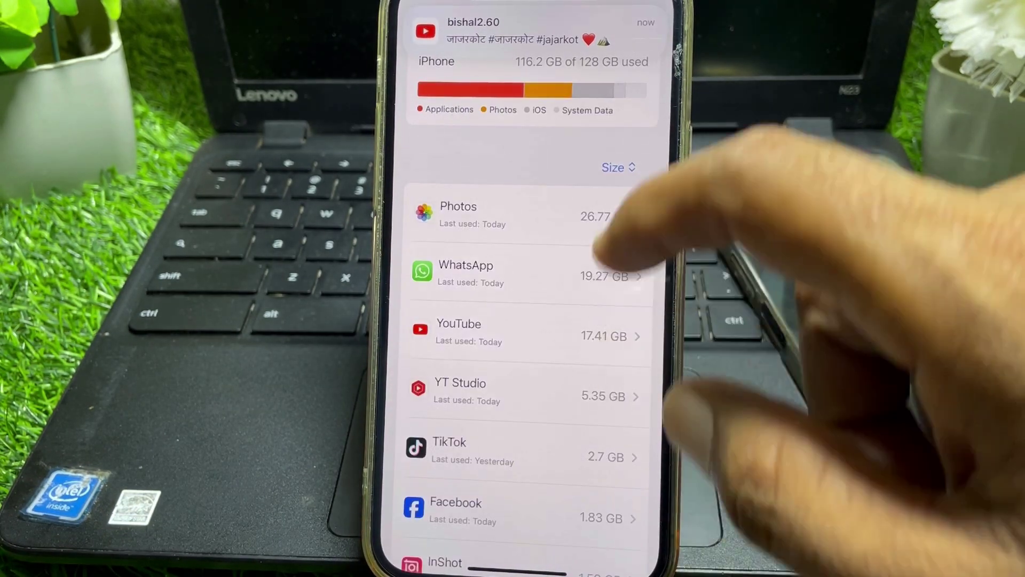
scroll(560, 320, down, 5)
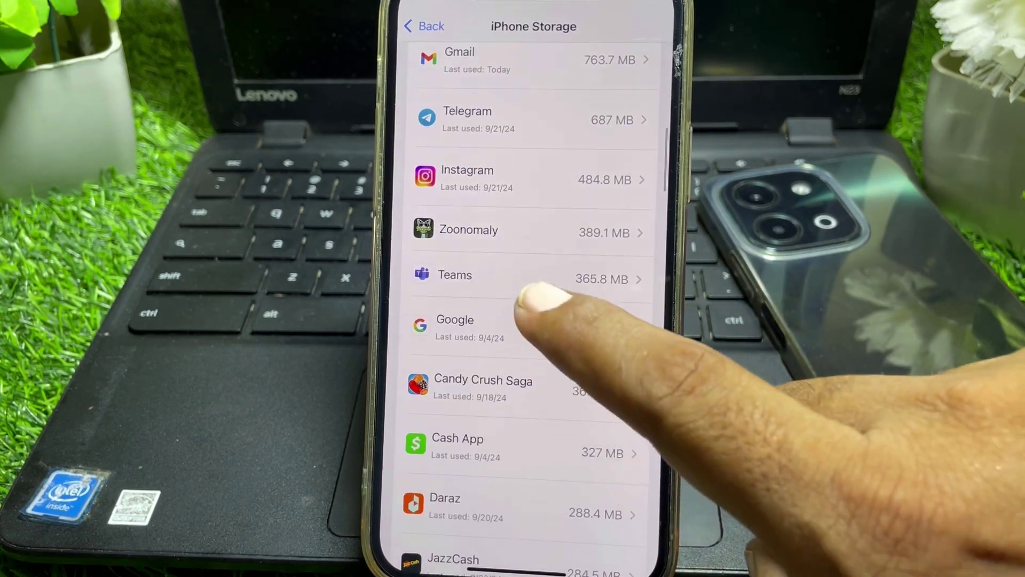
click(513, 273)
click(593, 255)
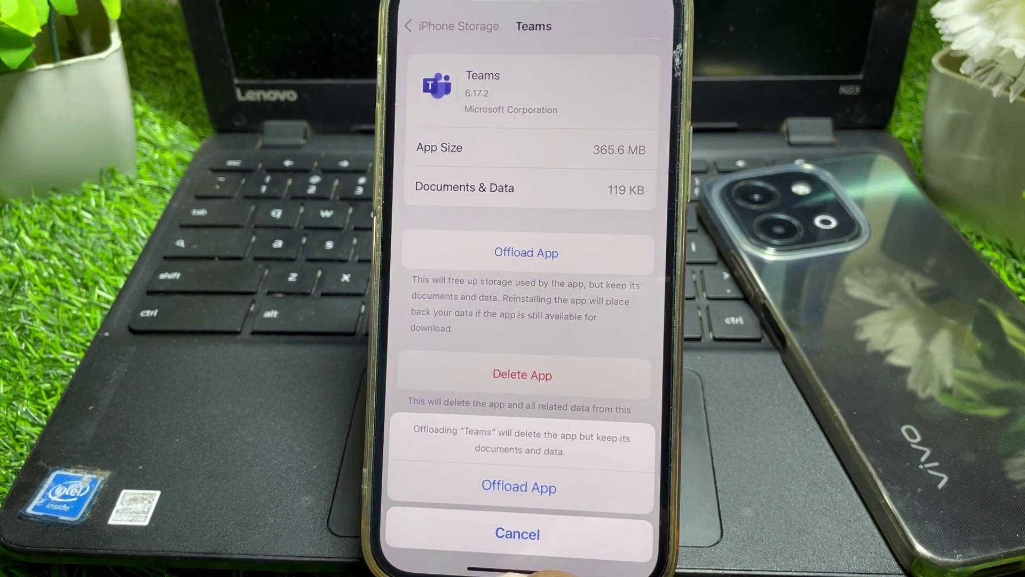
drag(519, 561, 537, 367)
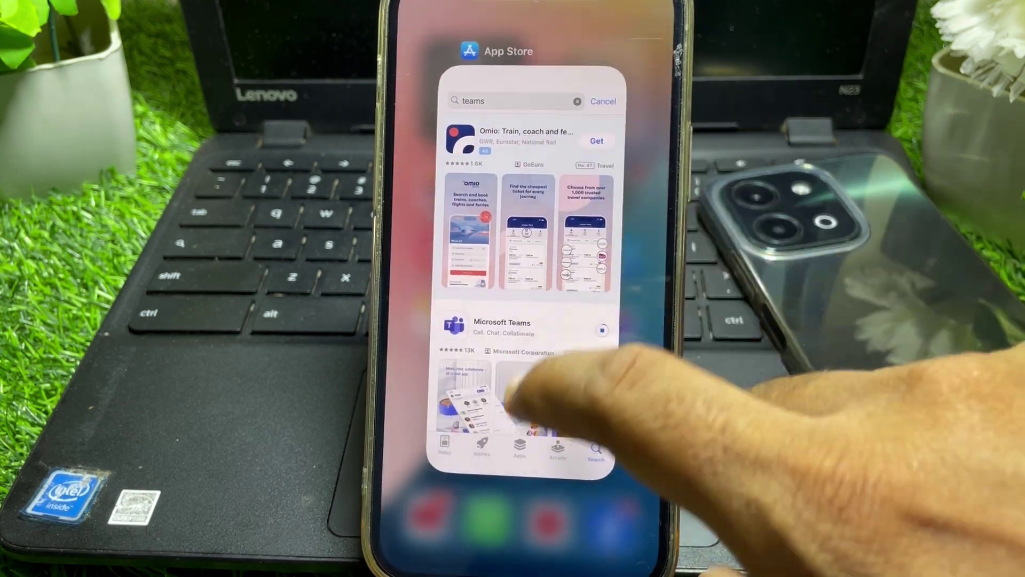
click(537, 365)
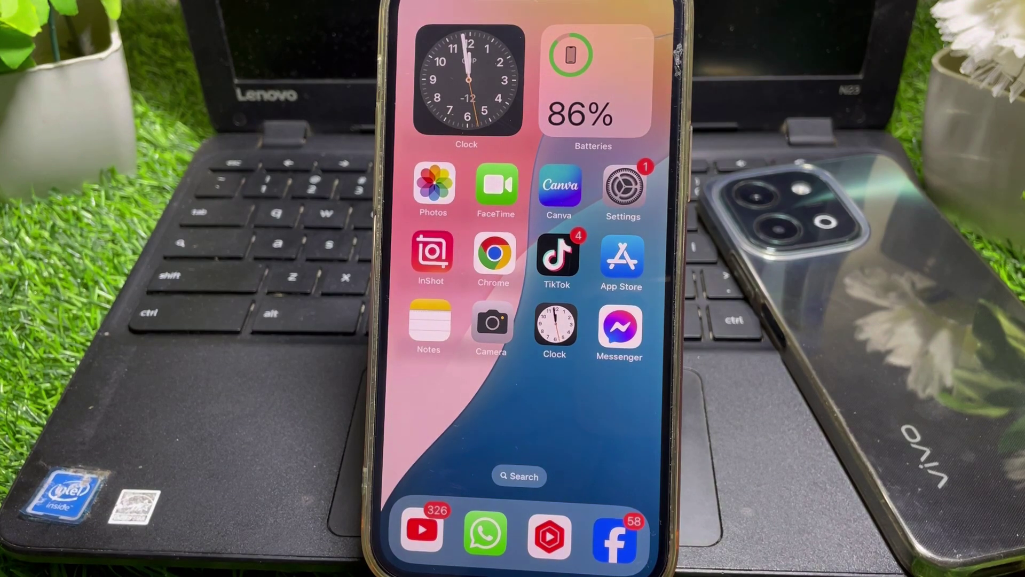